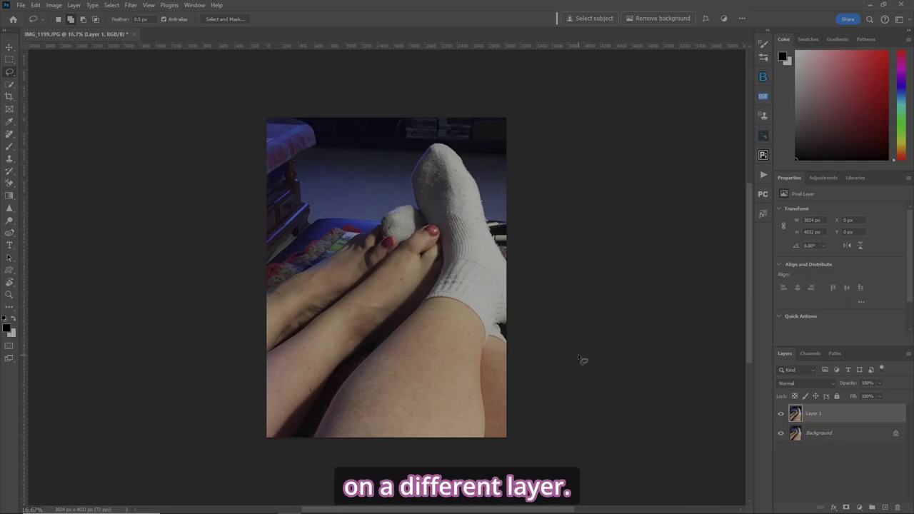
- Select the feet and legs with Select Subject and Quick Selection, copy them to Layer 2, and add a mask
click(577, 19)
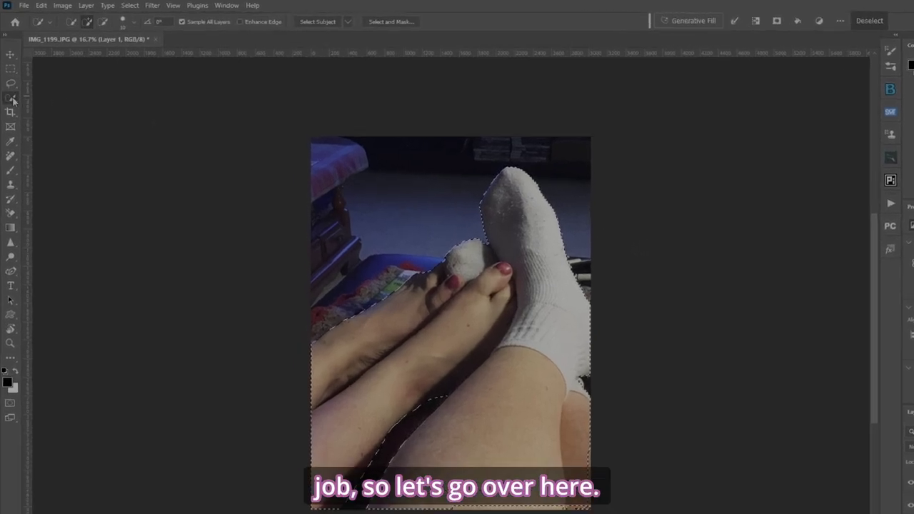
right_click(9, 84)
click(51, 91)
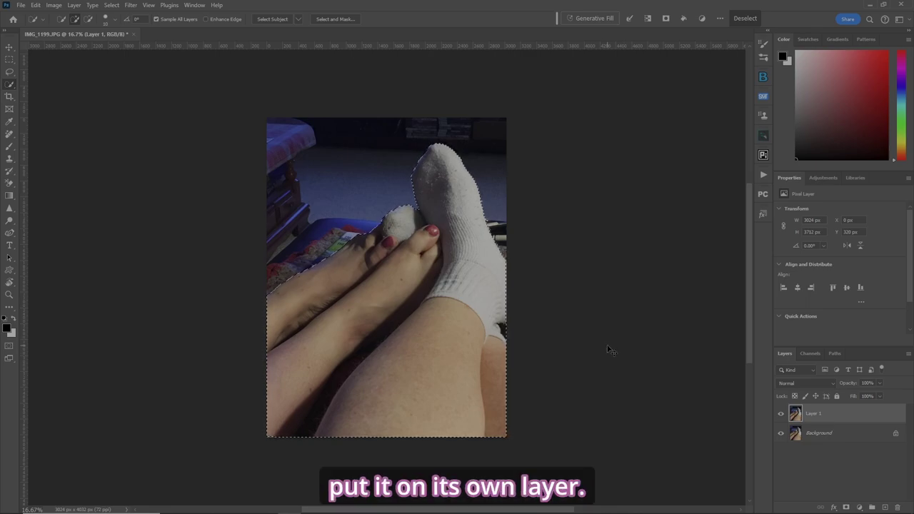
key(ctrl+j)
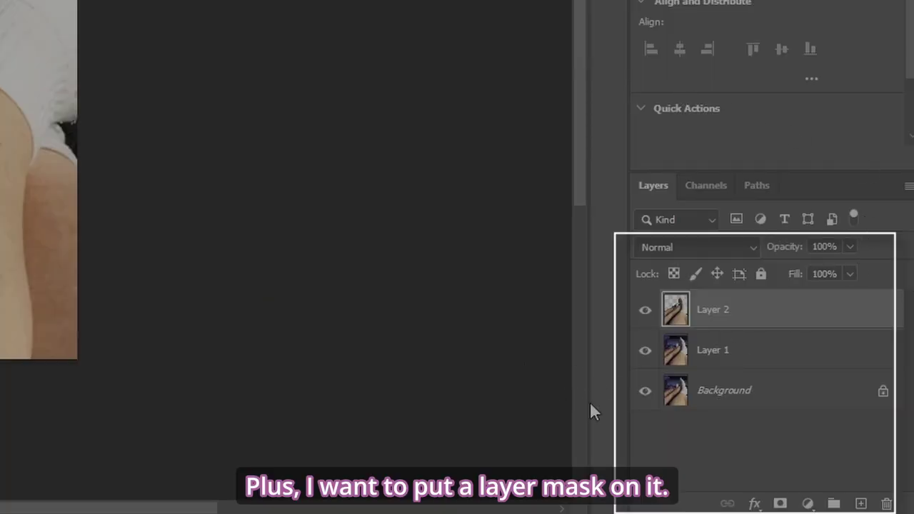
click(780, 503)
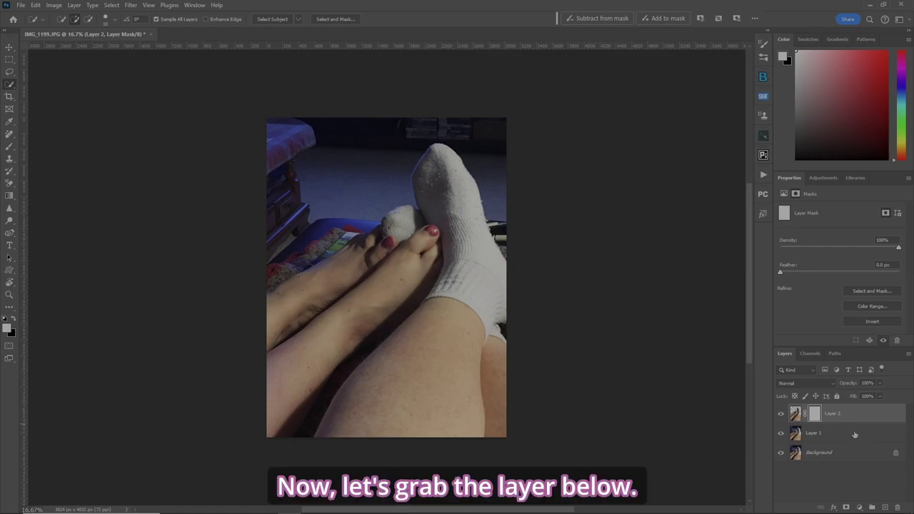
- Type 'HAPPY VALENTINES DAY' as a new text layer above Layer 1
click(852, 436)
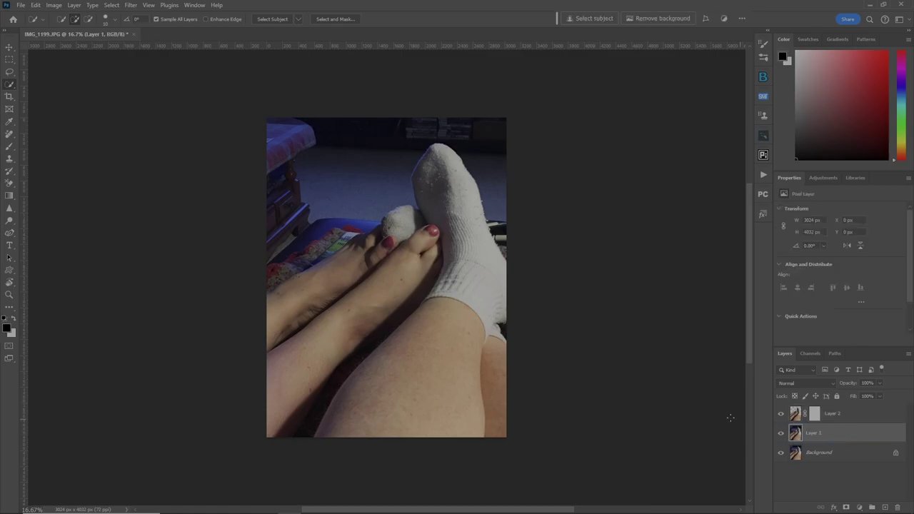
click(10, 246)
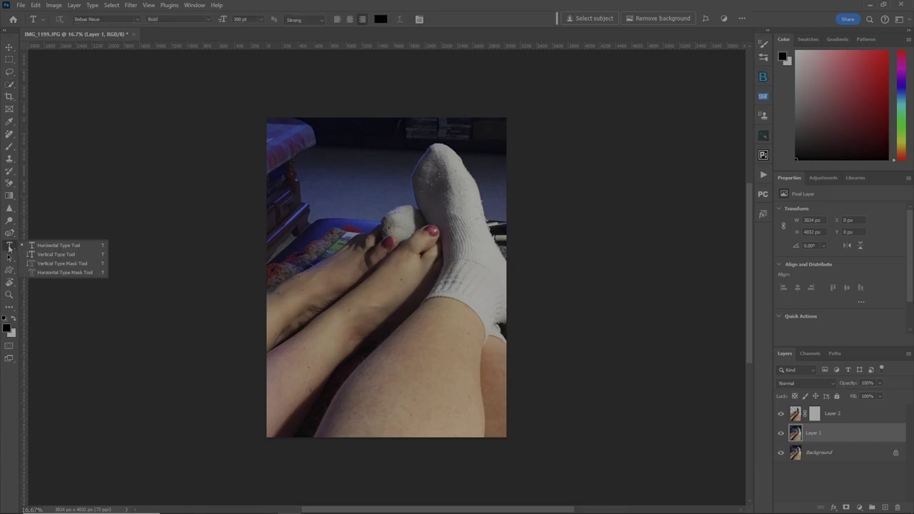
click(316, 211)
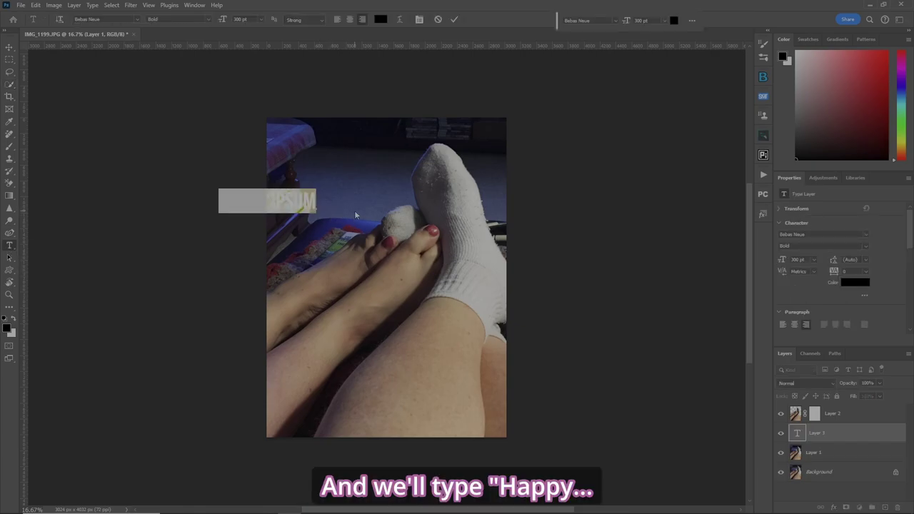
text(HAPPY)
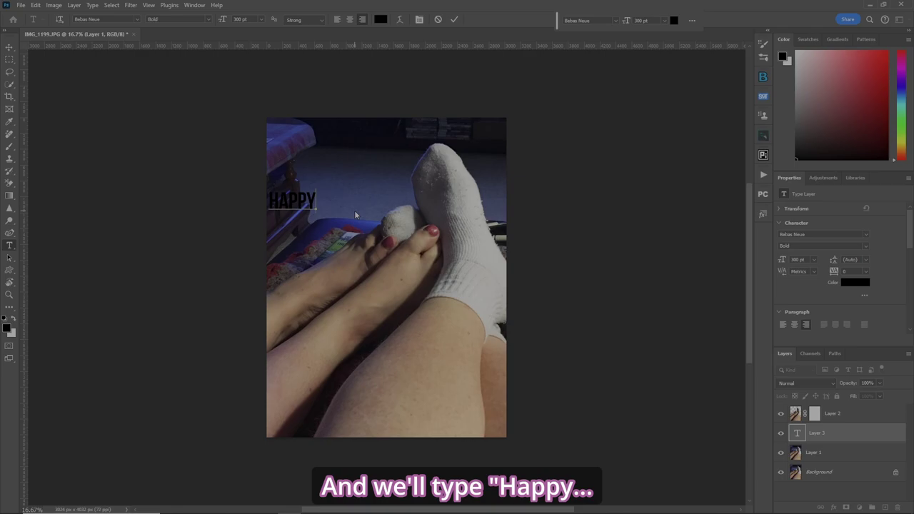
text( VALENTINES)
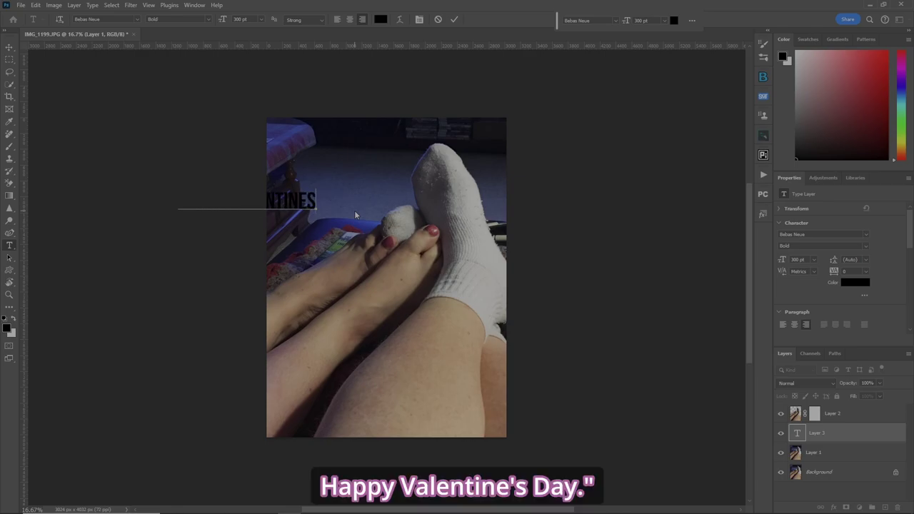
text( DAY)
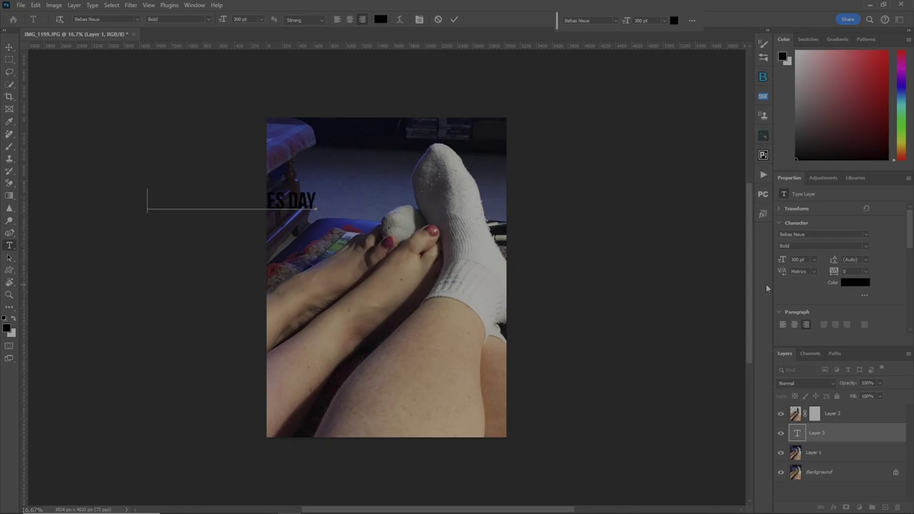
- Colour all of the typed text pink
key(ctrl+a)
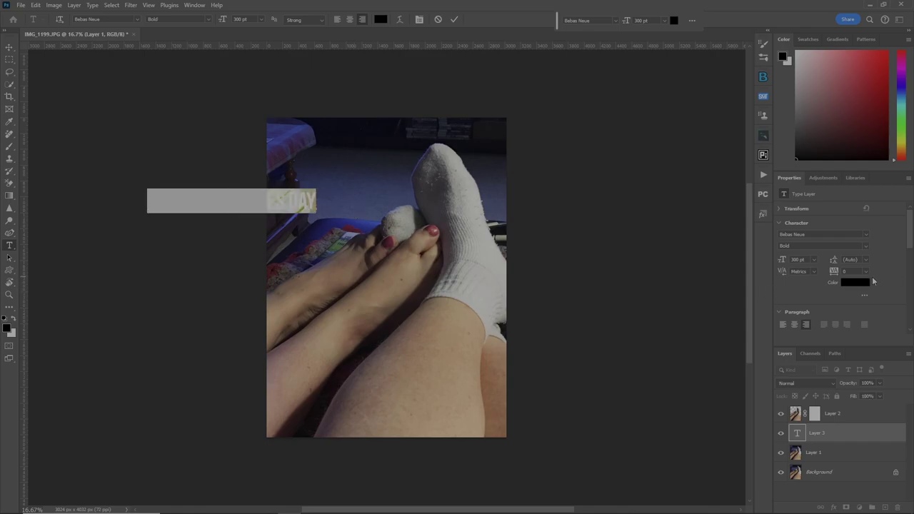
click(853, 285)
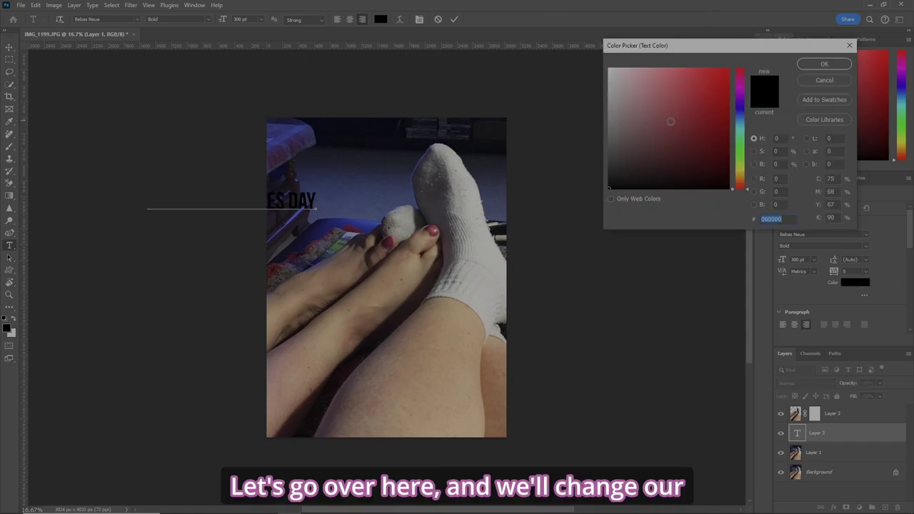
drag(670, 121, 676, 73)
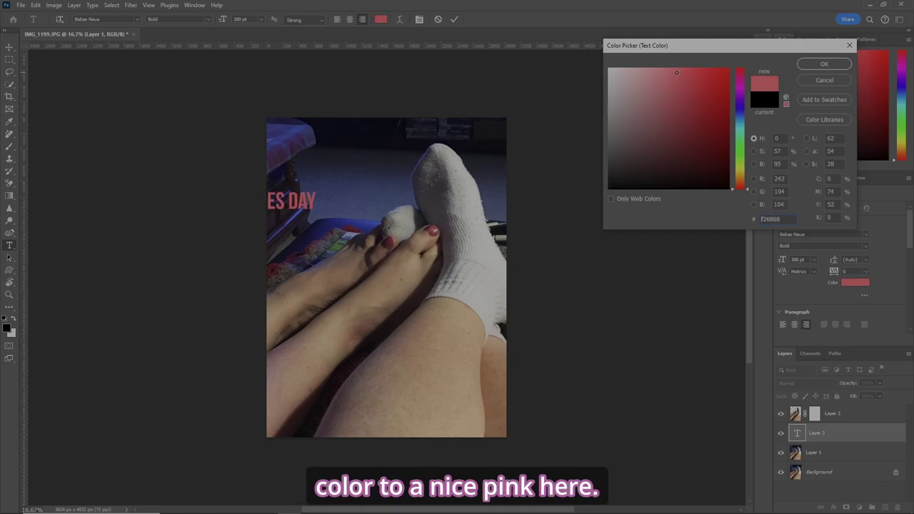
click(825, 65)
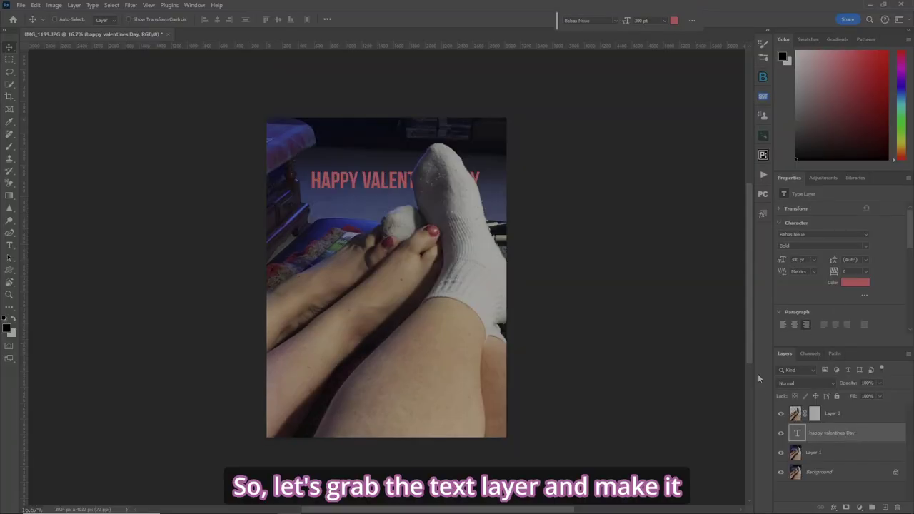
- Enlarge the text to 350 pt and move it to the upper centre of the photo
drag(781, 259, 779, 262)
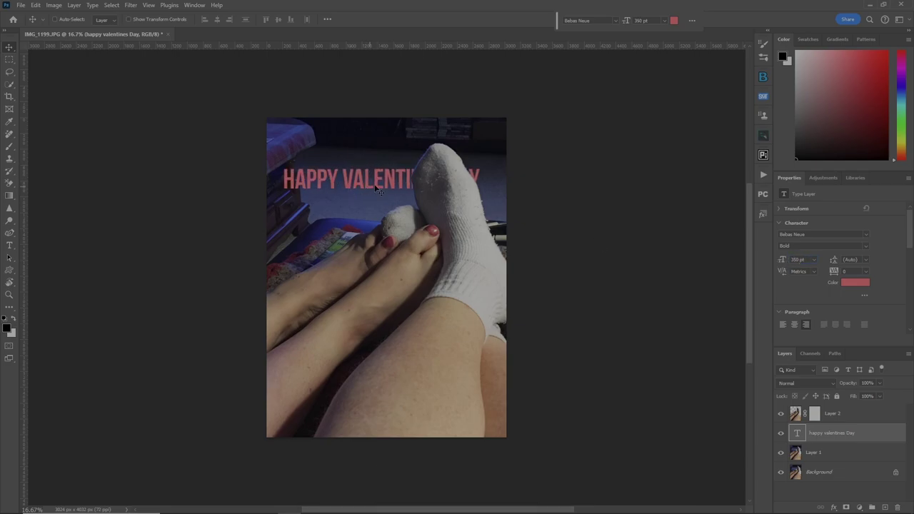
drag(370, 193, 388, 190)
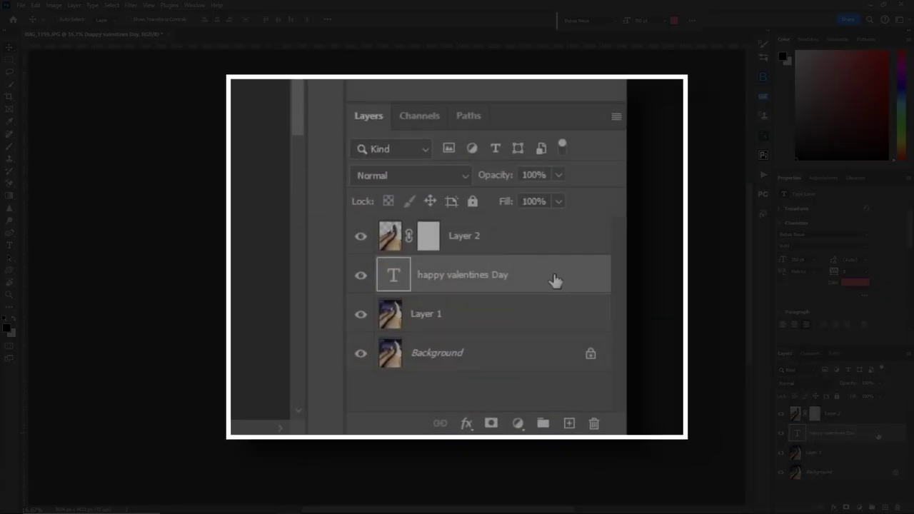
- Duplicate the text layer, move the copy above Layer 2, and link the two text layers
drag(880, 436, 885, 508)
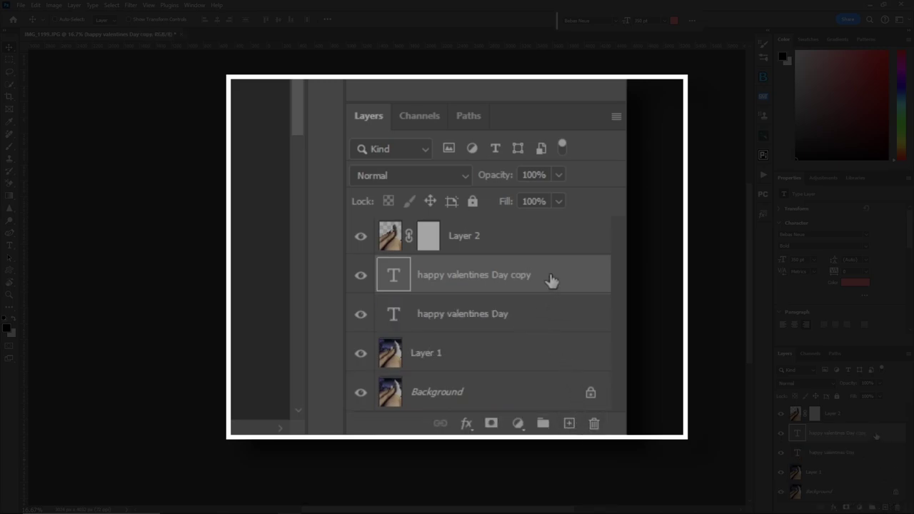
drag(875, 435, 871, 411)
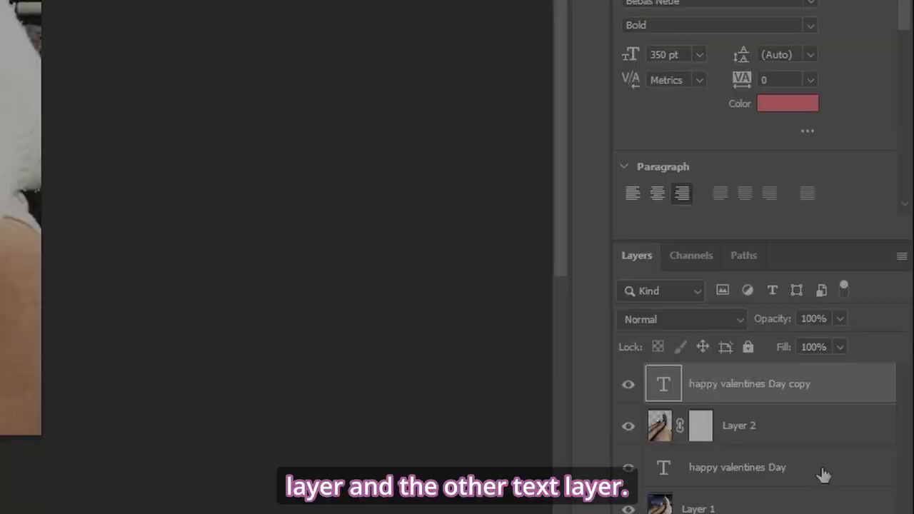
ctrl+click(820, 472)
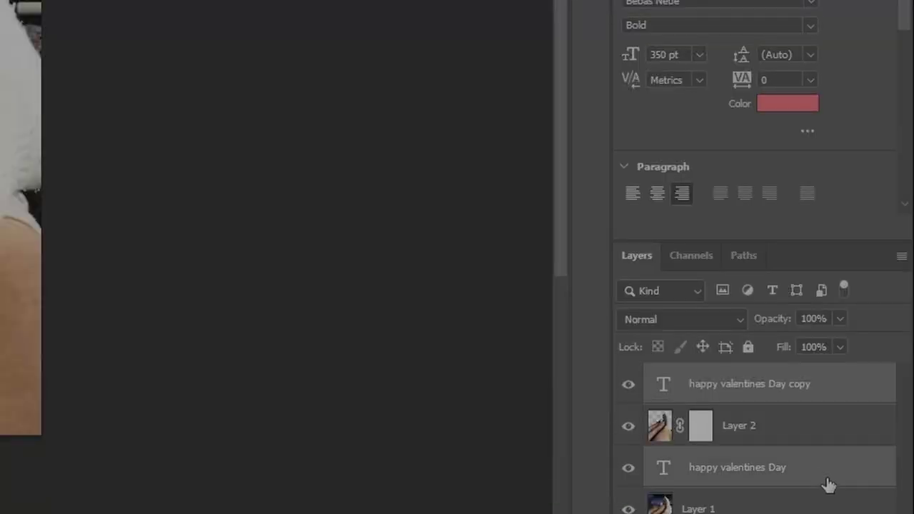
right_click(826, 475)
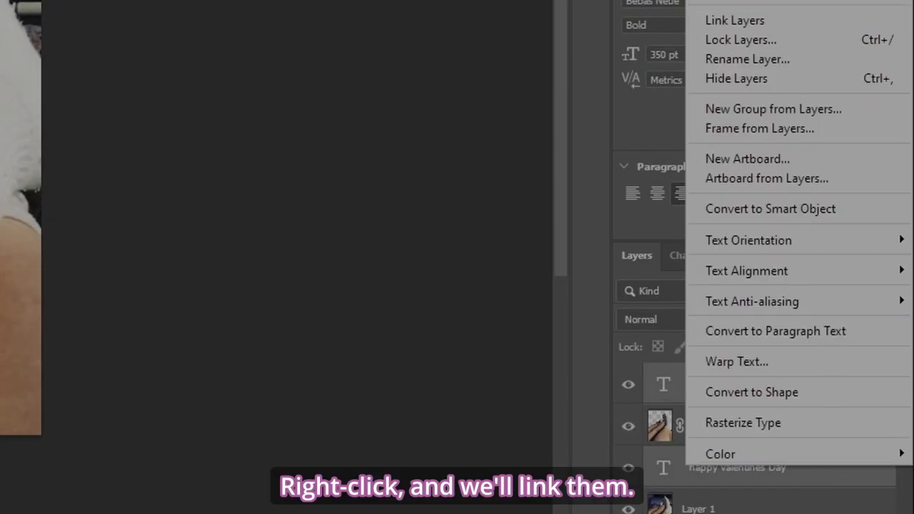
click(757, 23)
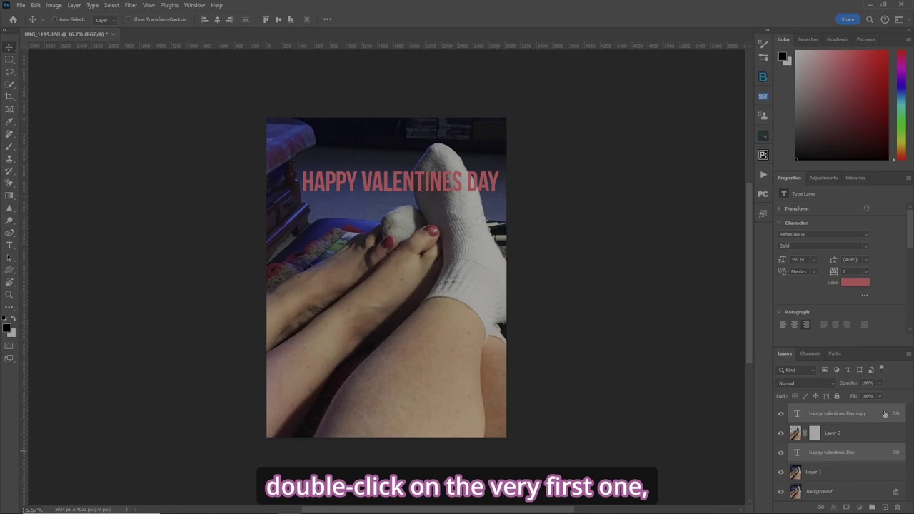
- Add a 4 px outside stroke to the text copy in the text's pink, fa6e6e
click(883, 415)
double_click(884, 415)
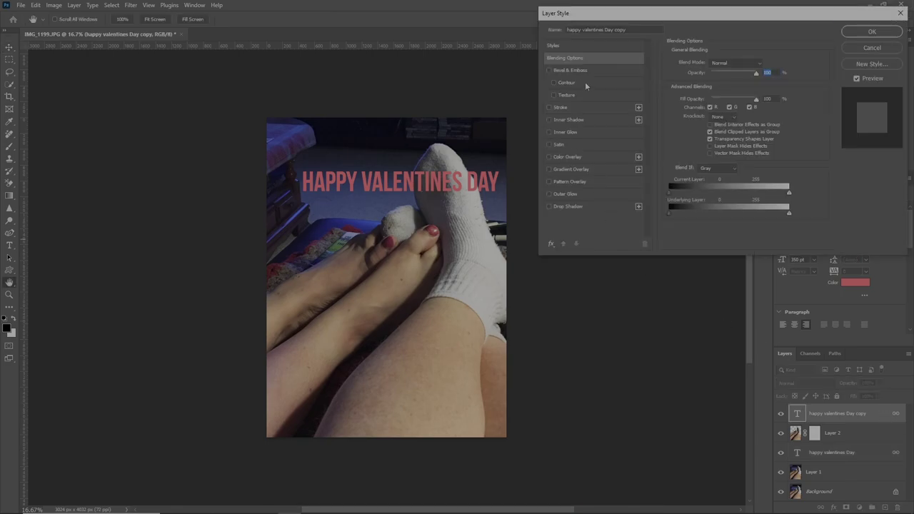
click(549, 108)
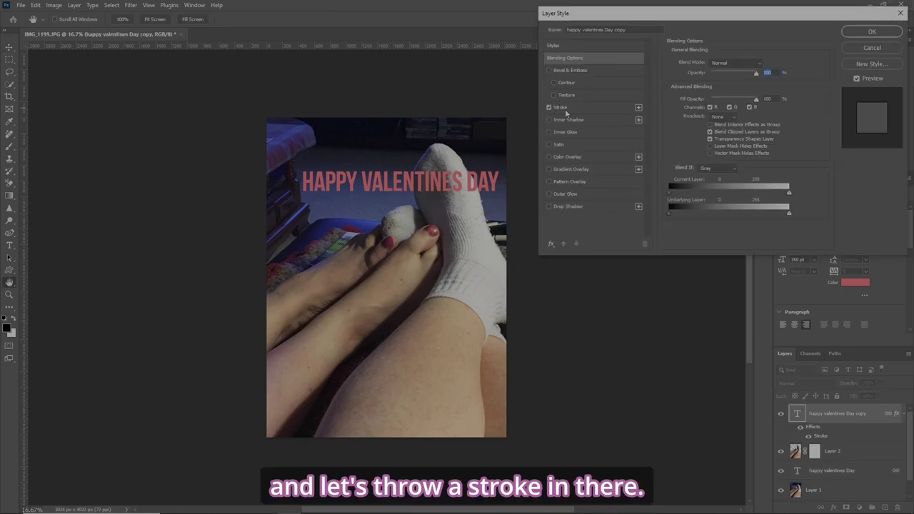
click(565, 108)
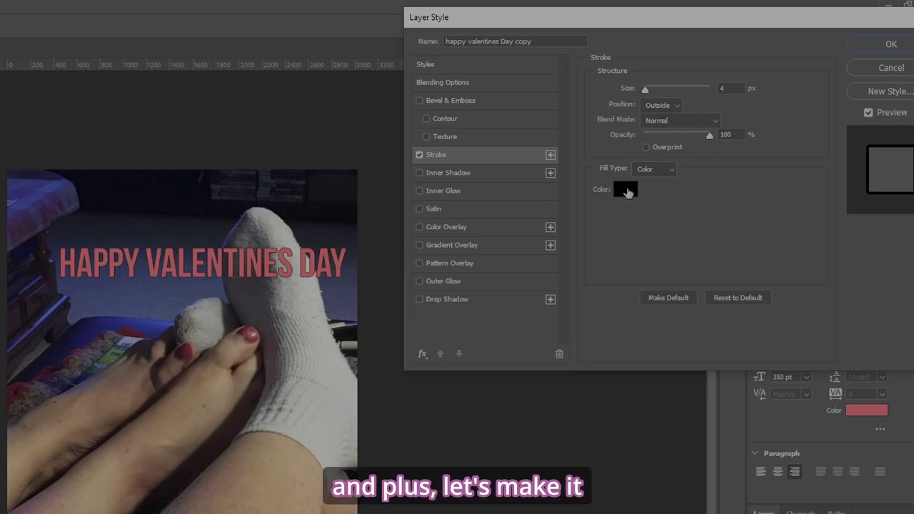
click(626, 189)
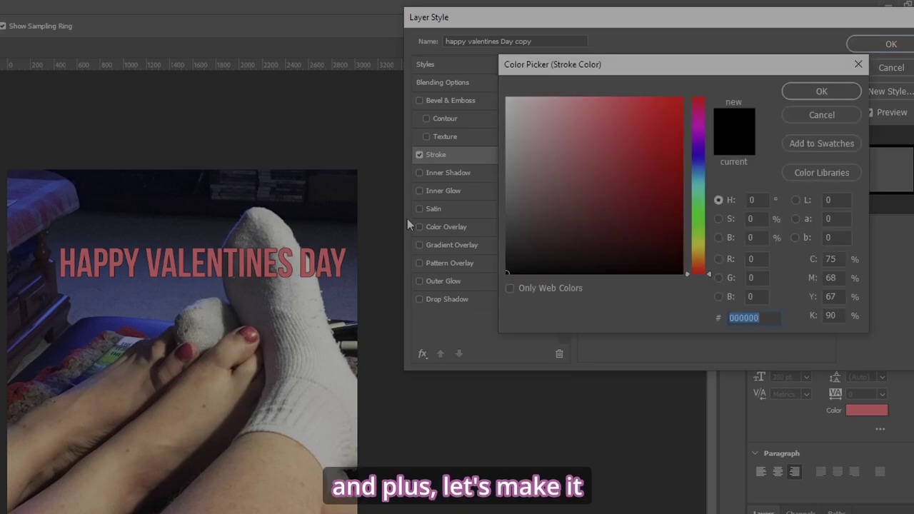
click(156, 266)
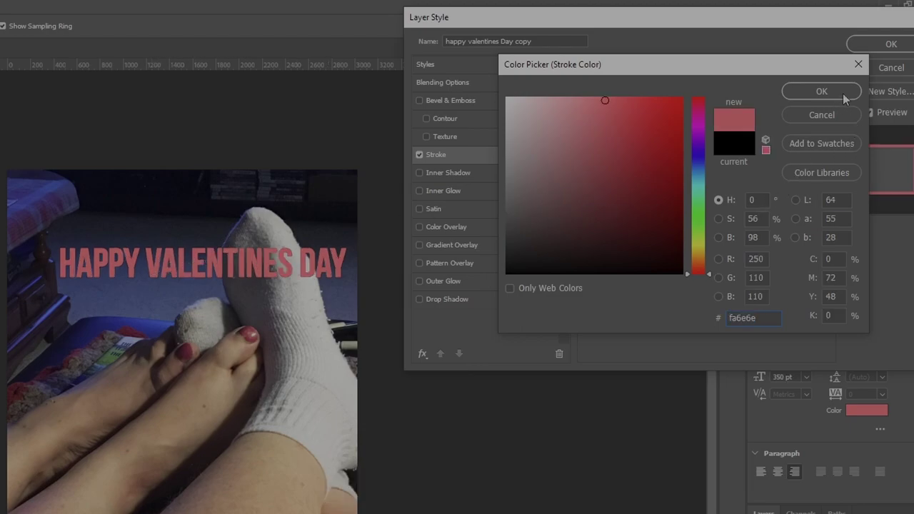
click(821, 91)
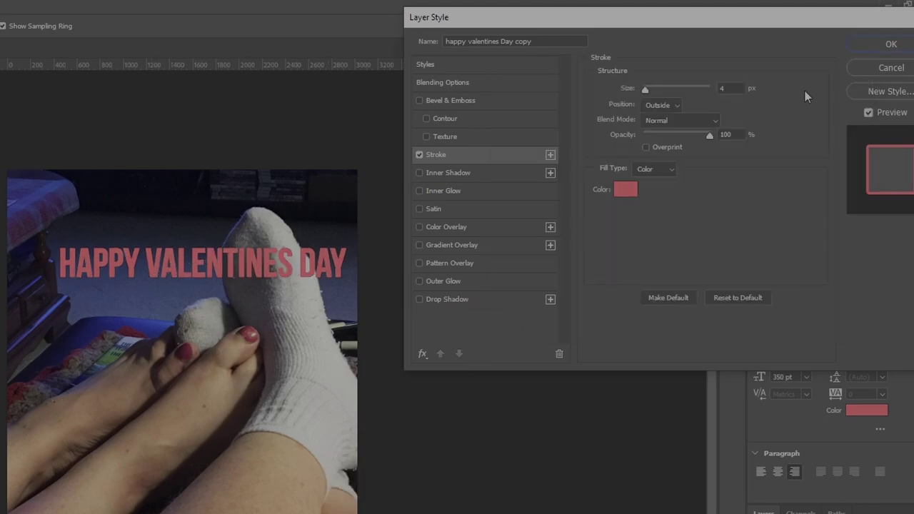
click(478, 64)
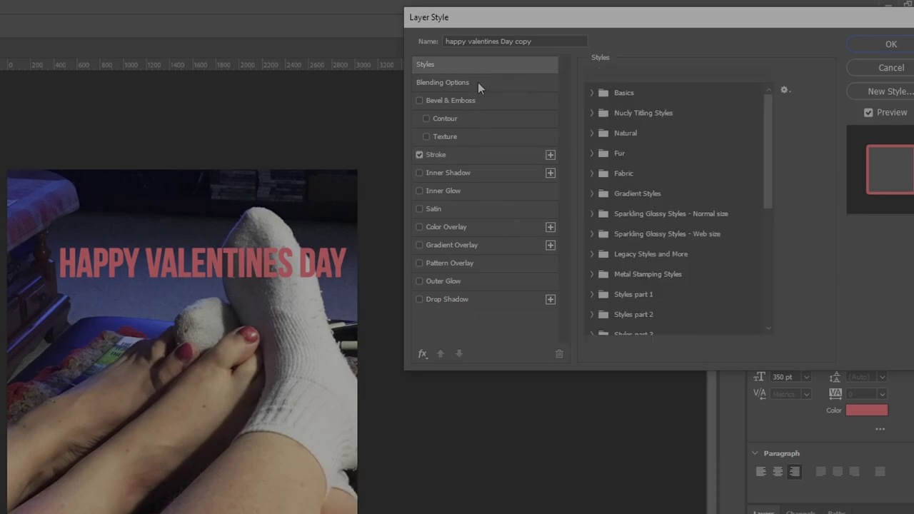
- Split the Current Layer white Blend If slider so the text fades out over the white sock
click(477, 82)
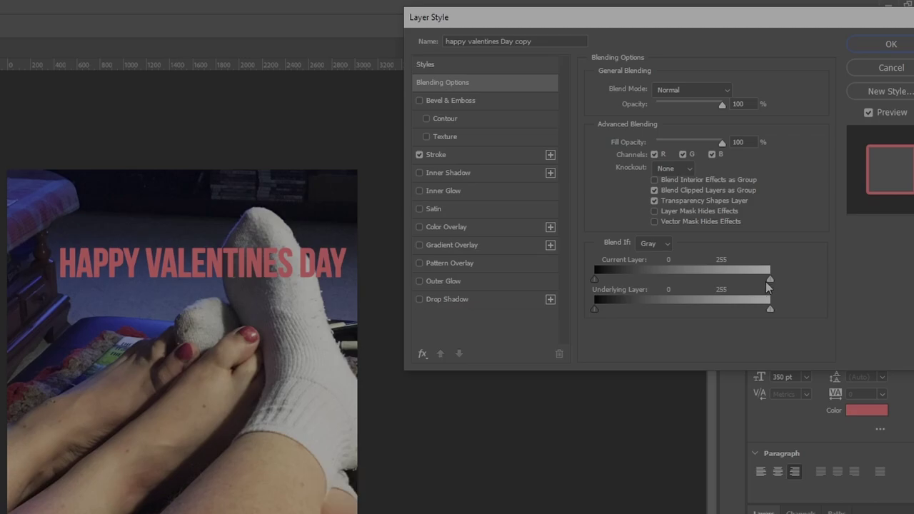
key(alt)
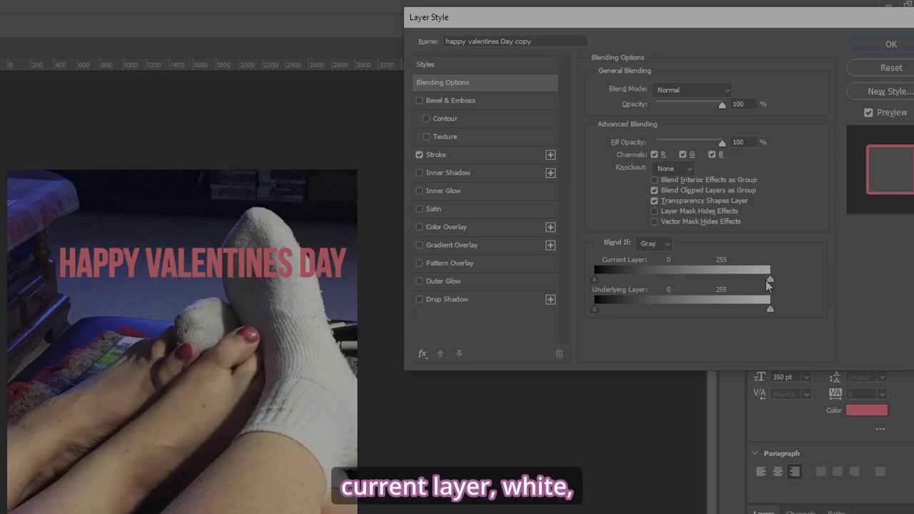
drag(767, 285, 629, 291)
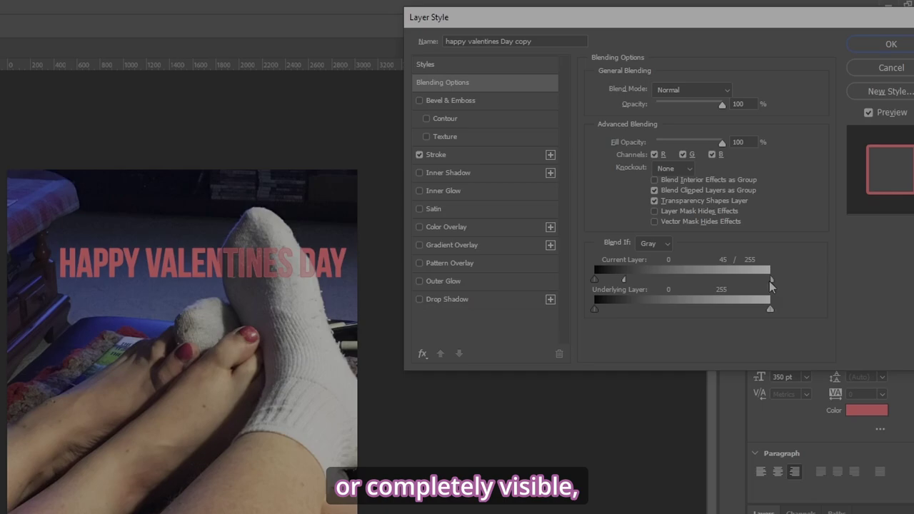
drag(771, 280, 625, 289)
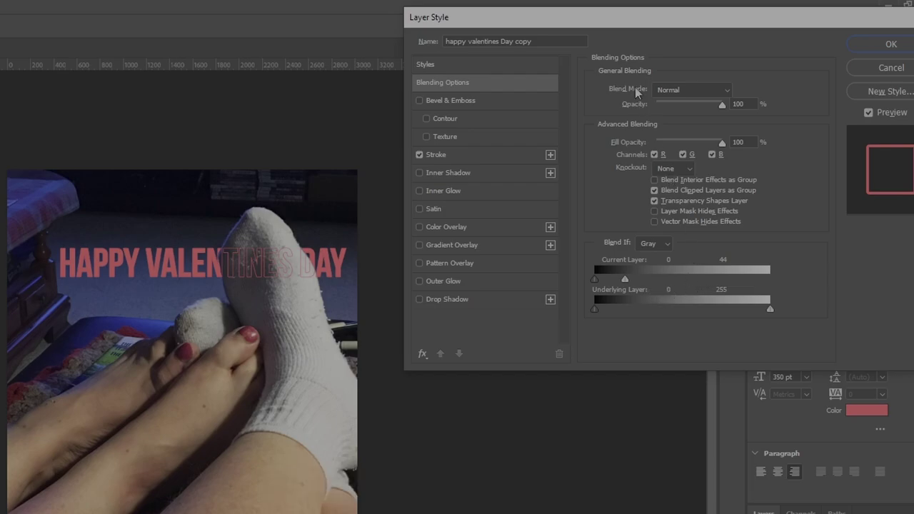
- Increase the stroke size to 5 px and apply the layer style
click(479, 158)
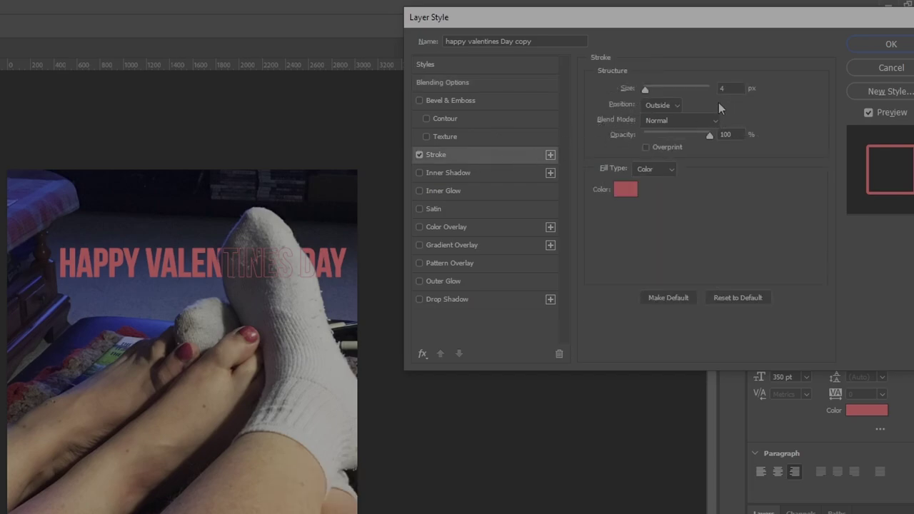
double_click(734, 88)
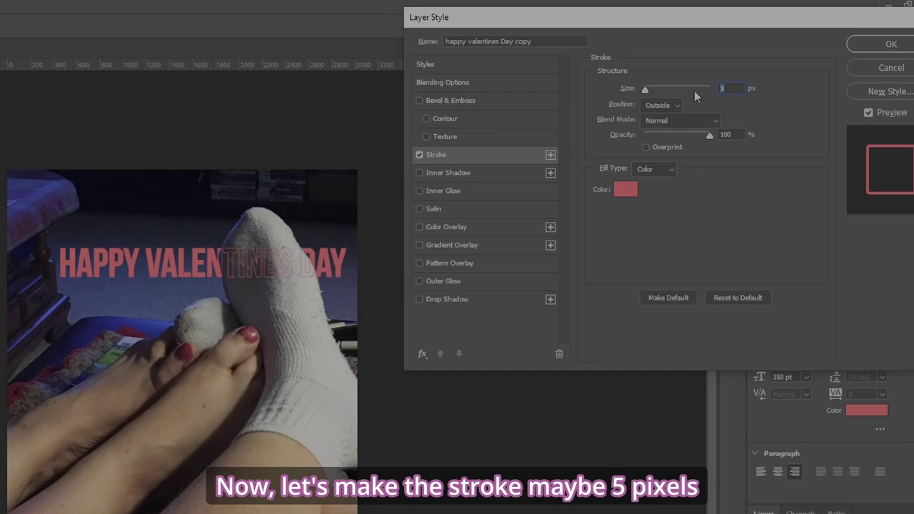
text(5)
key(Return)
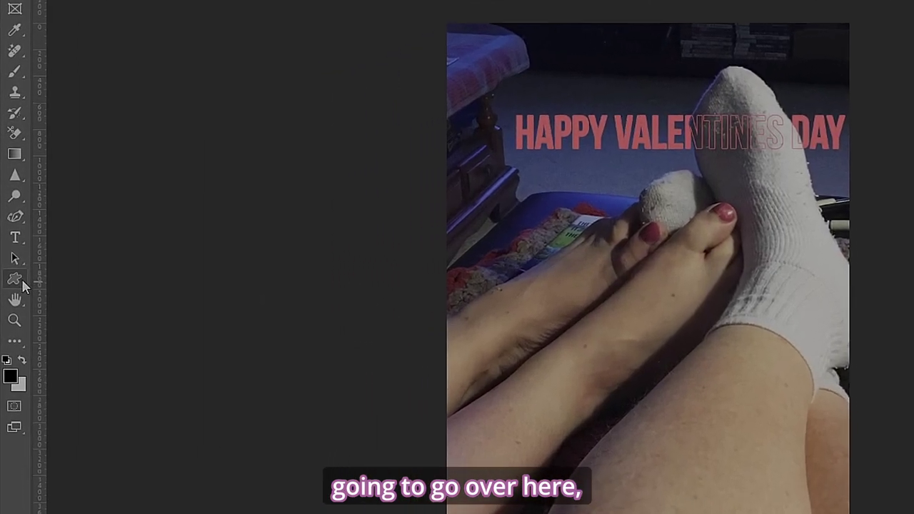
- Switch to the Custom Shape Tool and choose the heart from Legacy Default Shapes
right_click(22, 283)
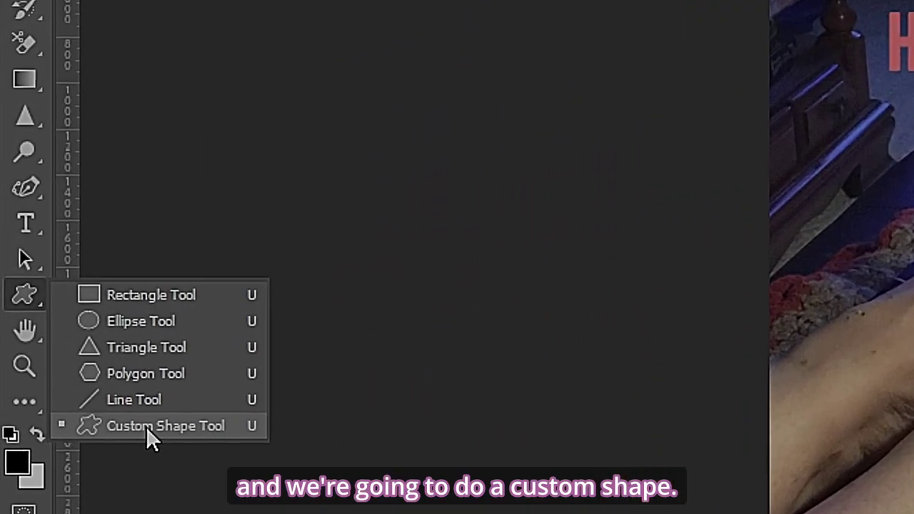
click(149, 426)
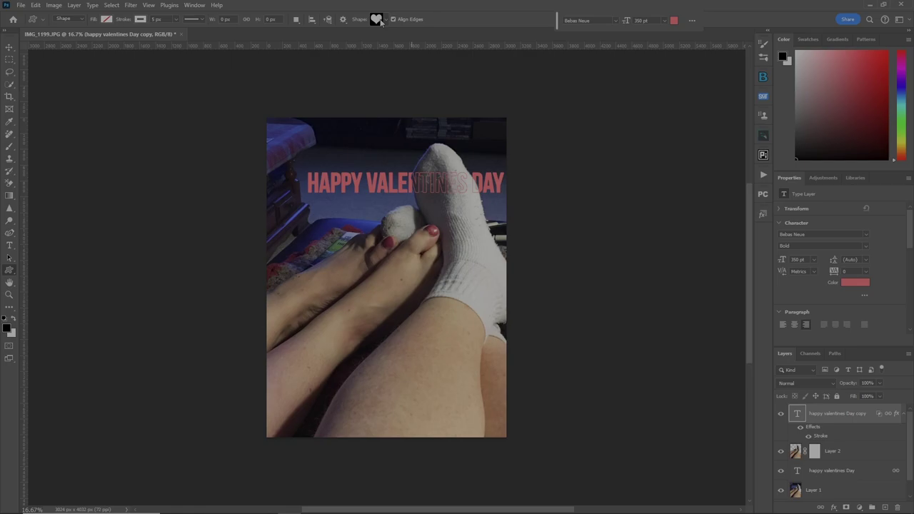
click(378, 20)
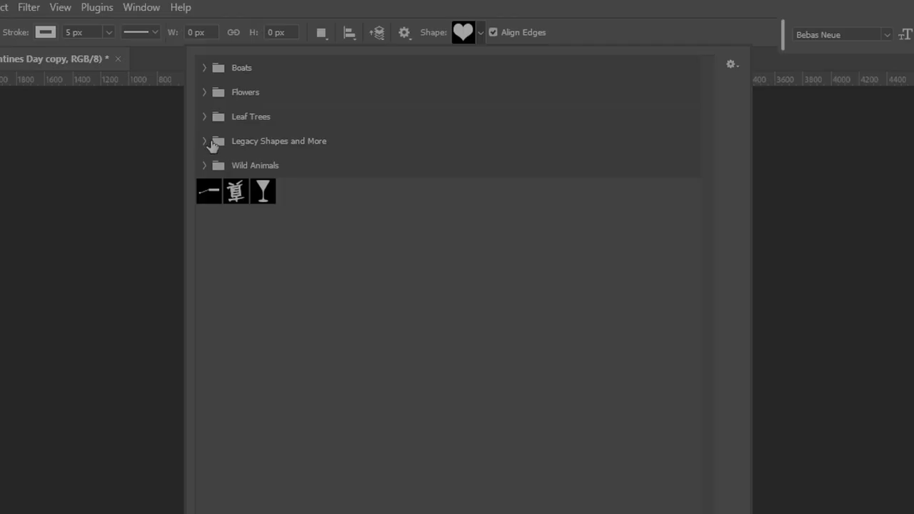
click(229, 80)
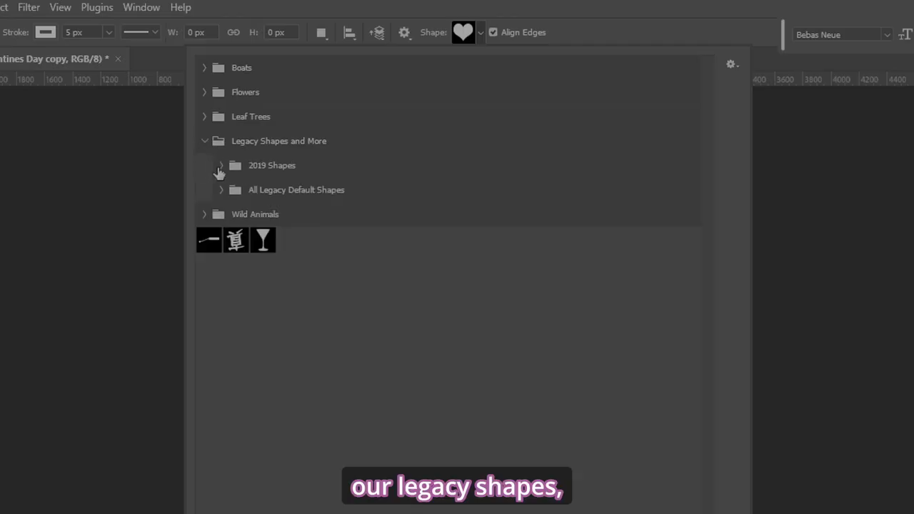
click(220, 167)
click(220, 165)
click(222, 190)
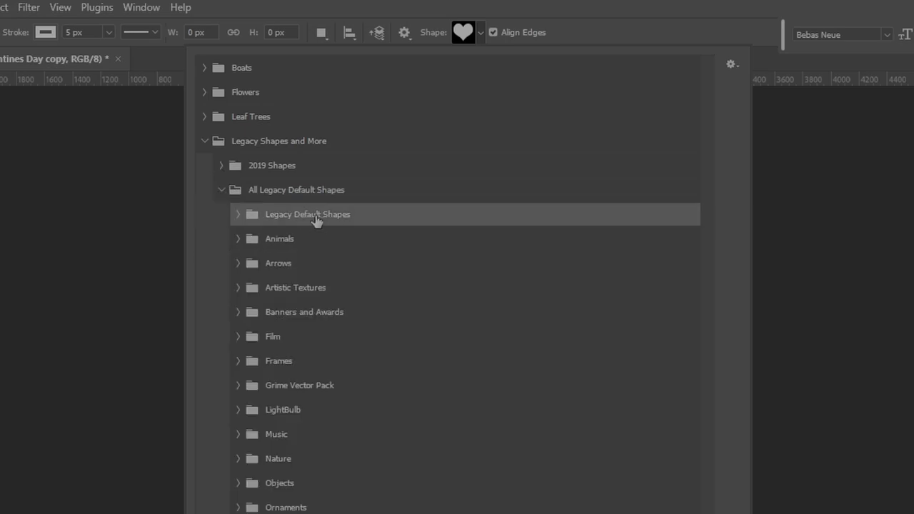
click(239, 217)
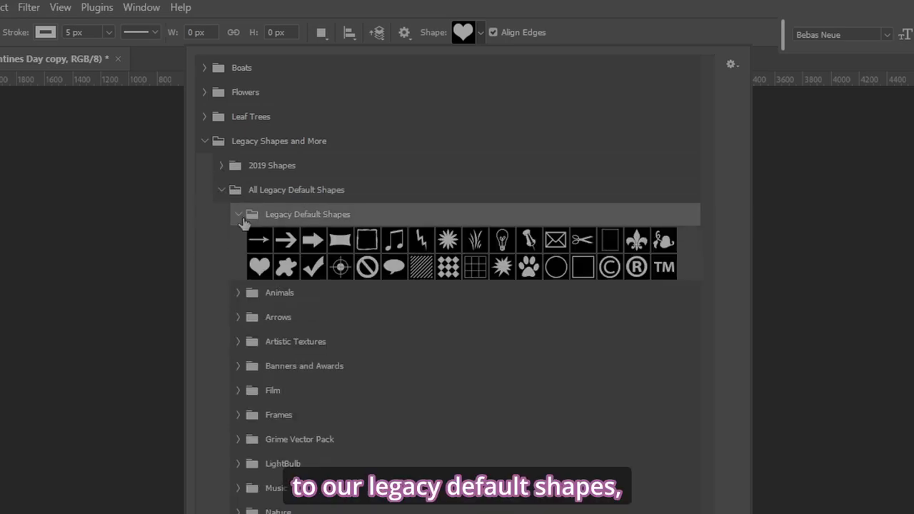
click(263, 266)
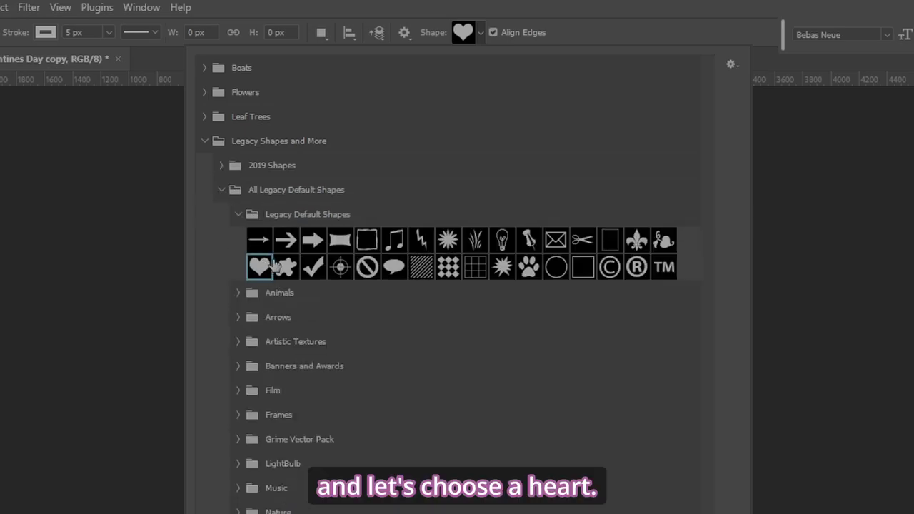
click(653, 29)
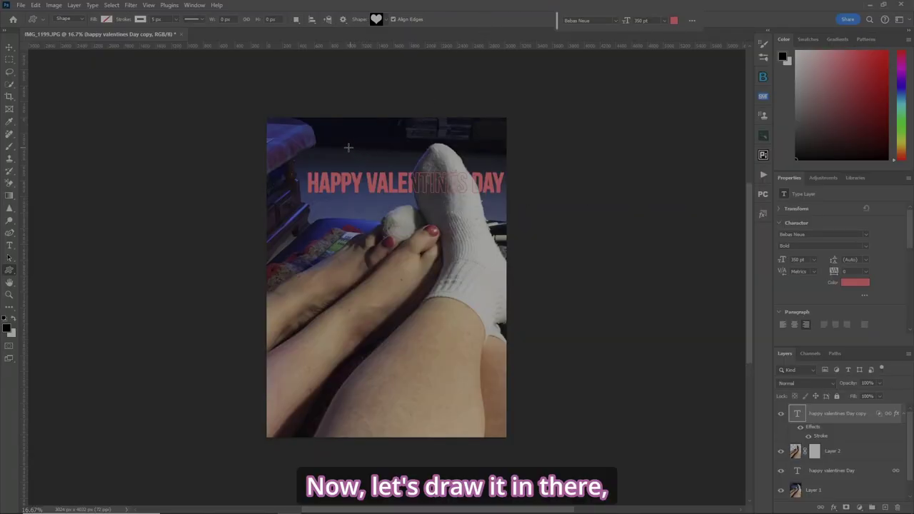
- Draw a heart over the top of the photo and fill it pink
drag(349, 147, 416, 216)
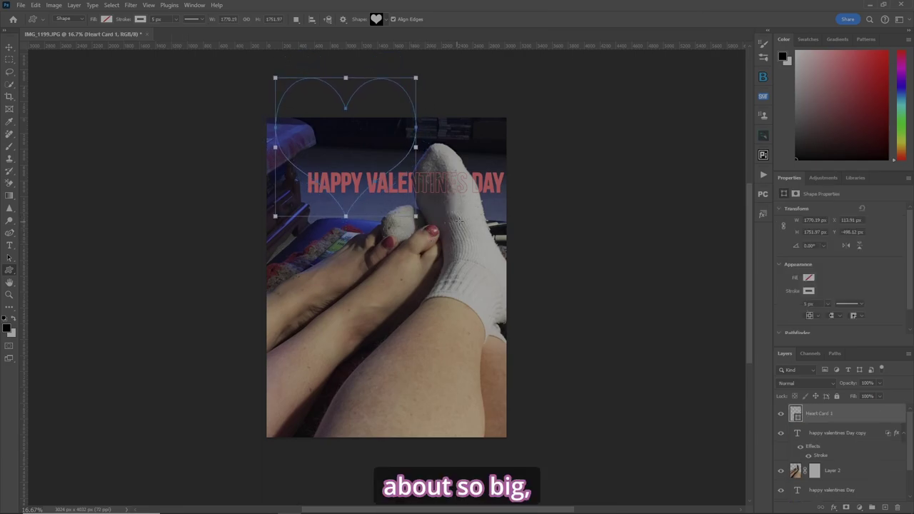
click(811, 278)
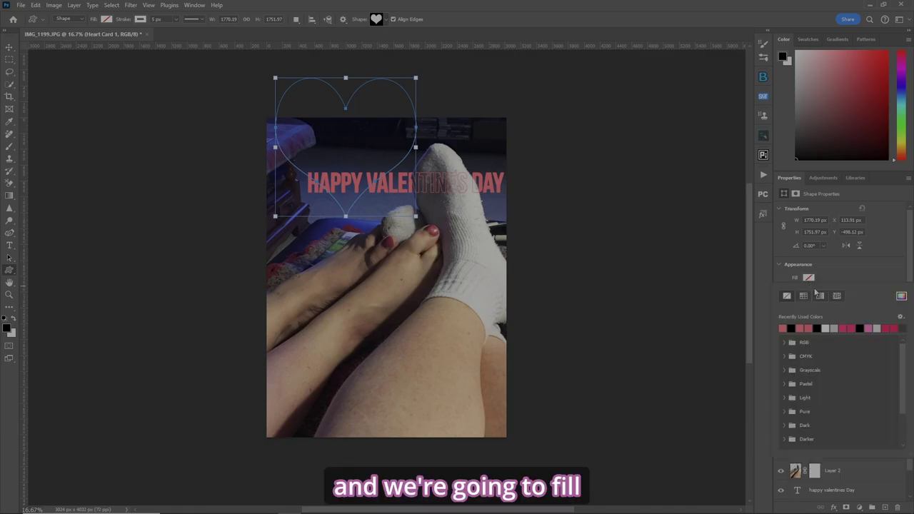
click(782, 327)
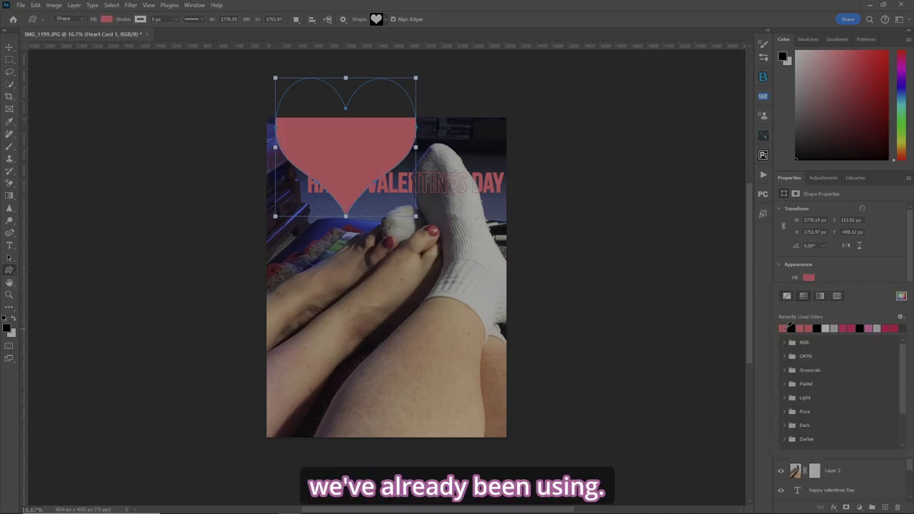
key(Return)
- Remove the heart's stroke and shift the heart down and right over the text
key(v)
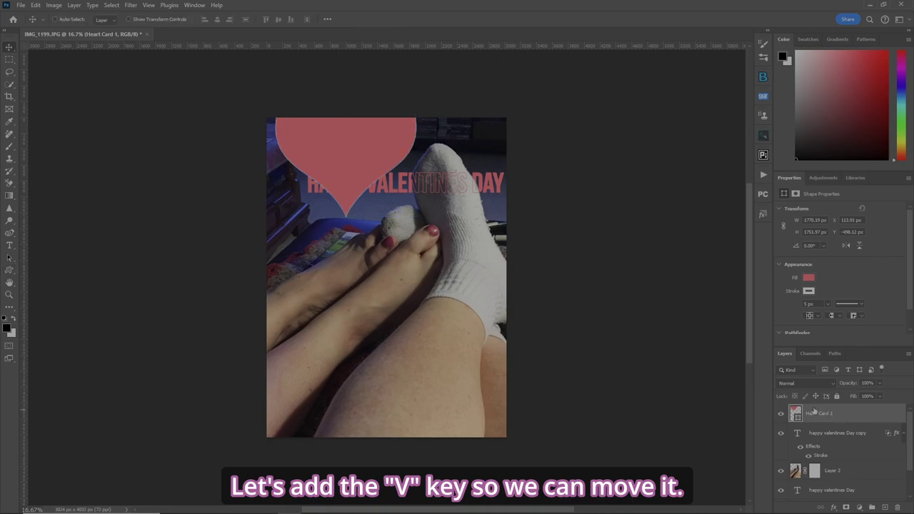
click(809, 291)
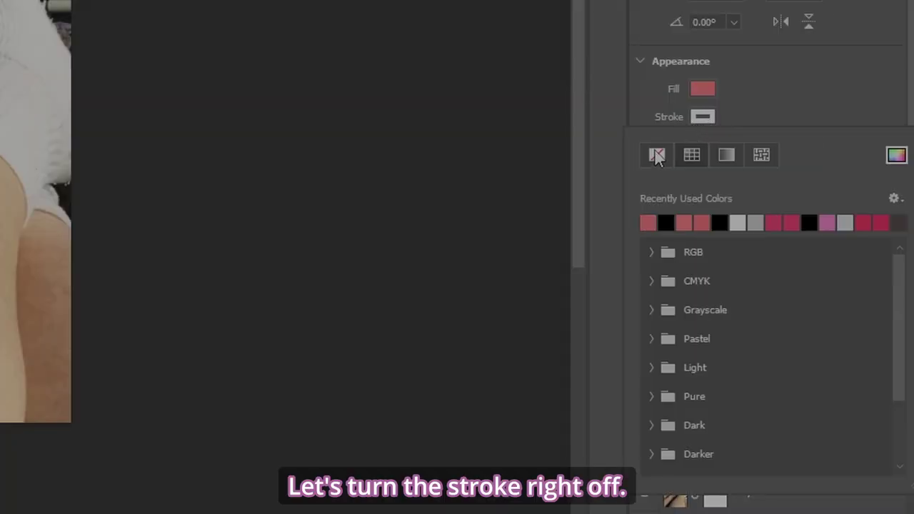
click(786, 309)
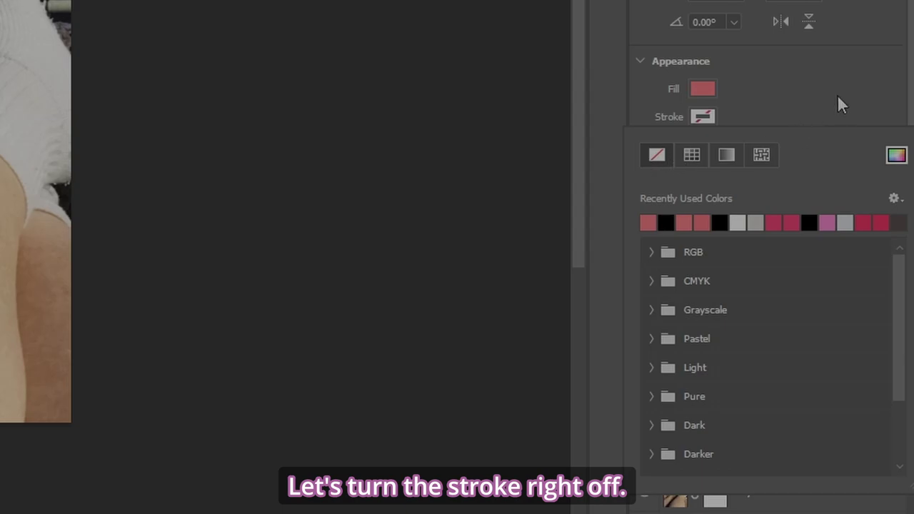
key(Return)
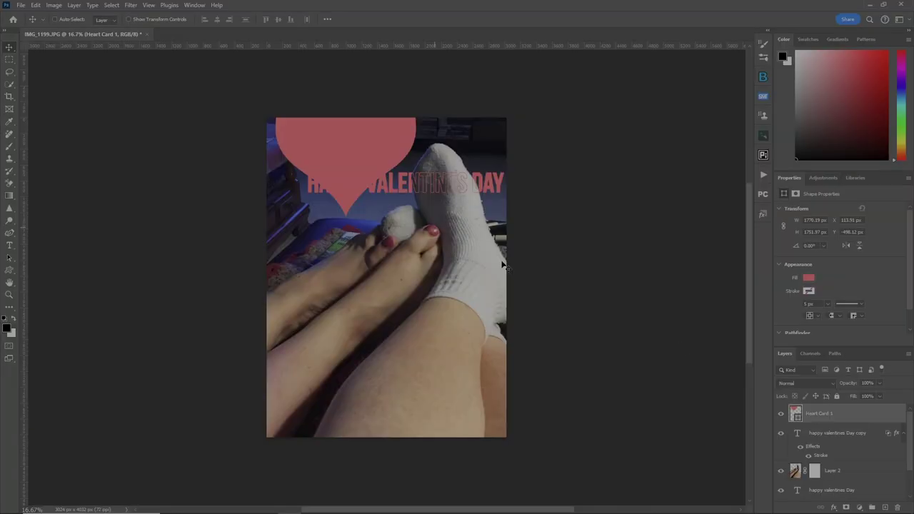
drag(357, 162, 390, 195)
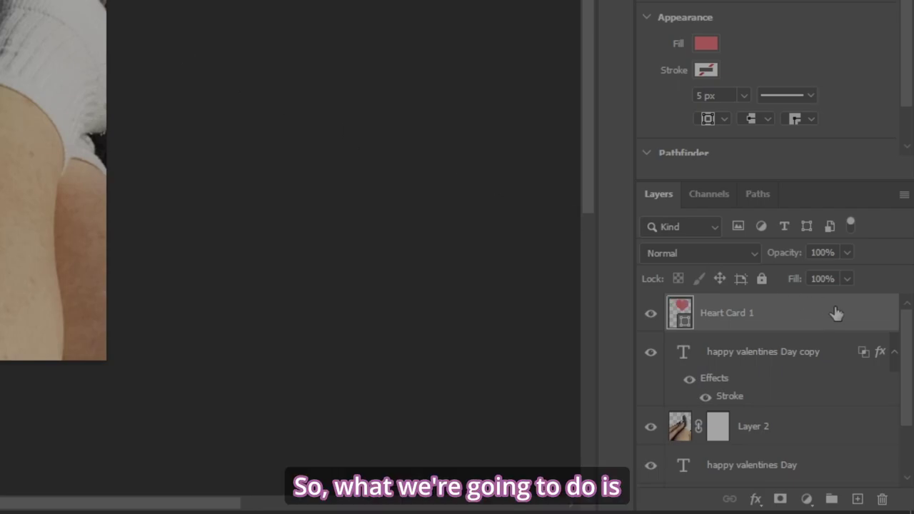
- Drag the Heart Card 1 layer below Layer 2 in the Layers panel
drag(840, 312, 821, 453)
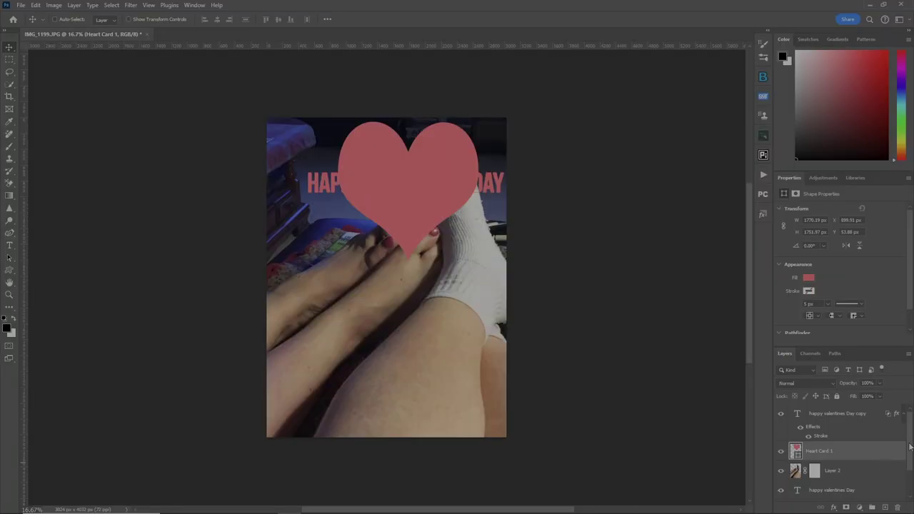
scroll(909, 446, down, 2)
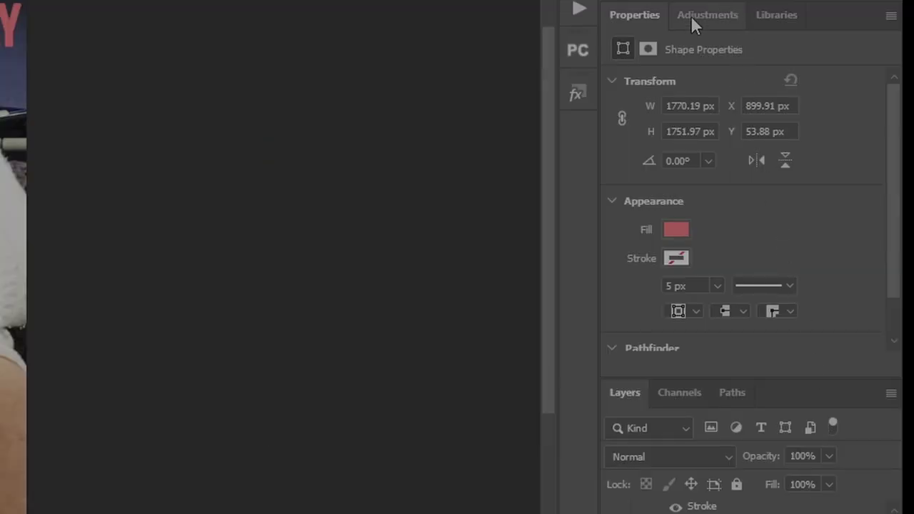
- Feather the heart's mask to about 235.6 px and set its density to 83%
click(647, 48)
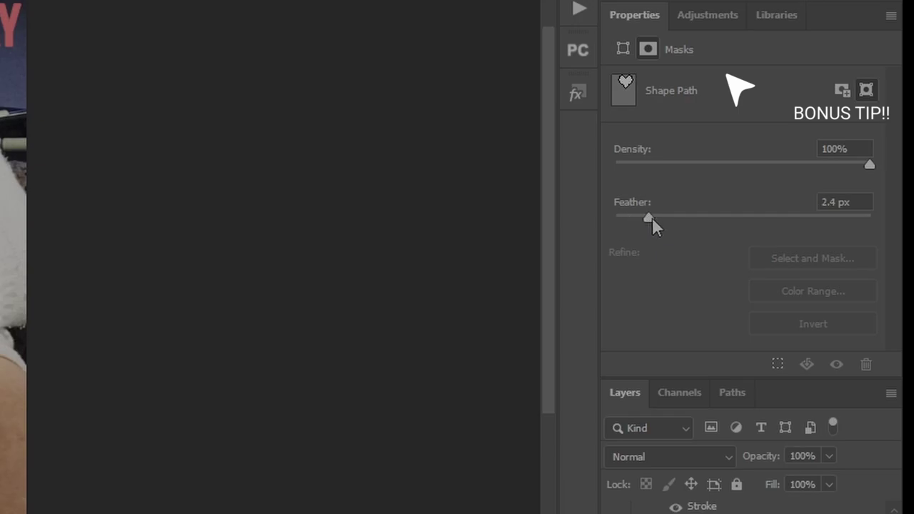
drag(651, 217, 823, 219)
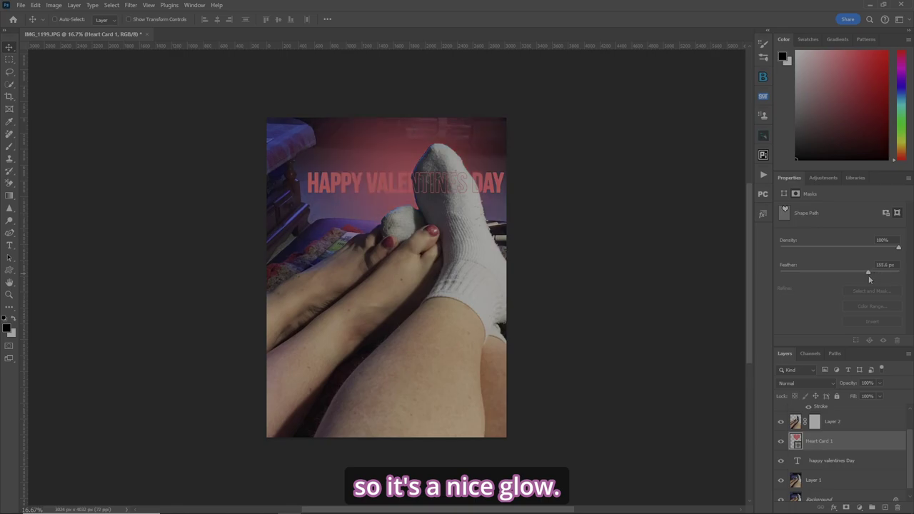
drag(864, 276, 863, 277)
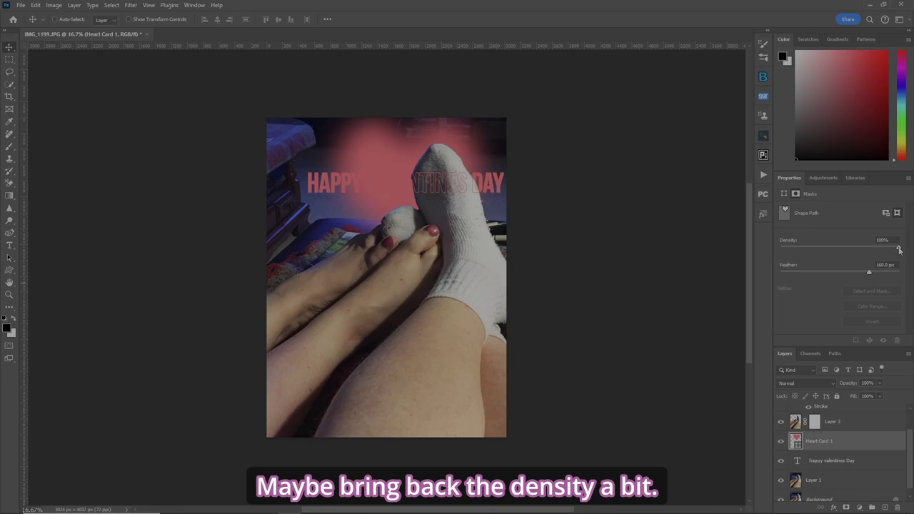
drag(899, 249, 875, 255)
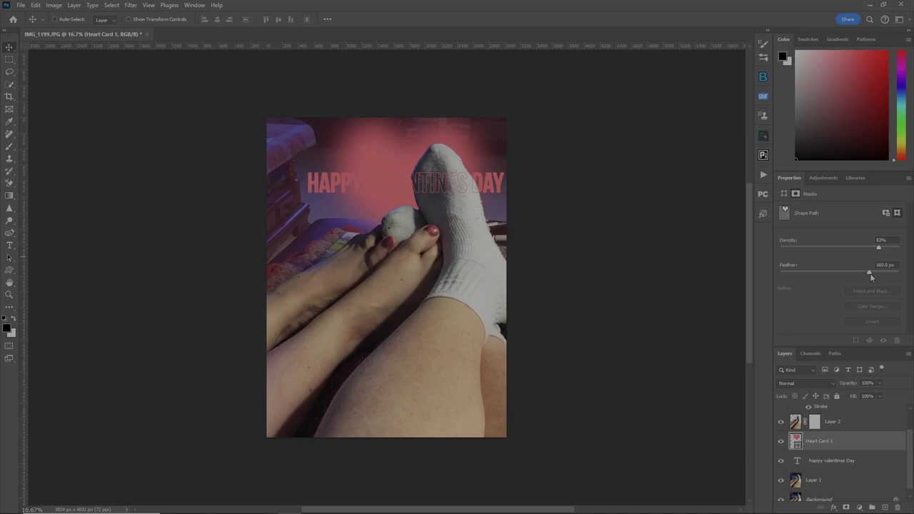
mouse_move(867, 272)
mouse_down()
mouse_move(886, 279)
mouse_move(877, 274)
mouse_up()
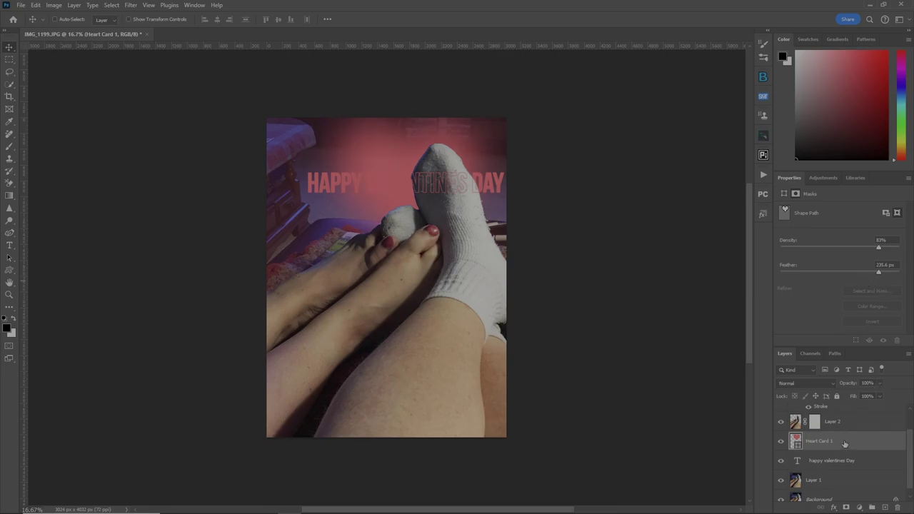
- Change the heart shape's fill colour to the lighter pink f9b0b0
click(846, 441)
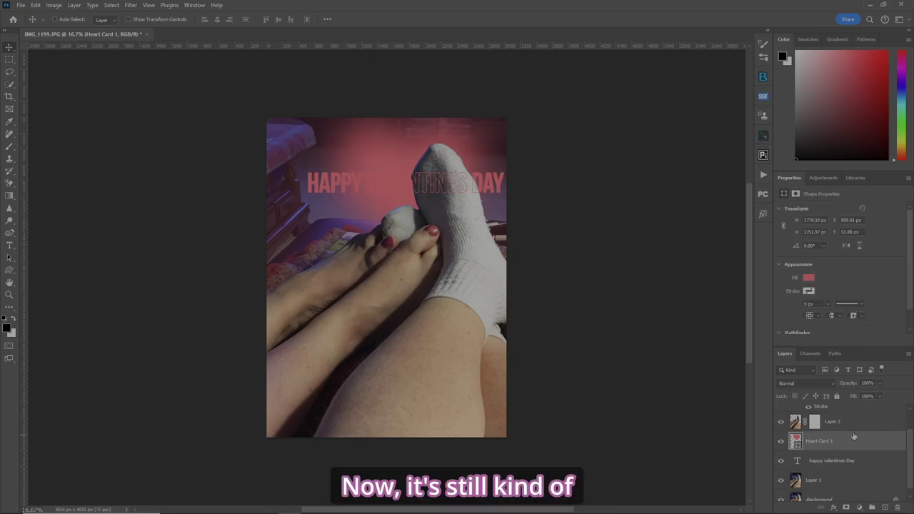
click(809, 279)
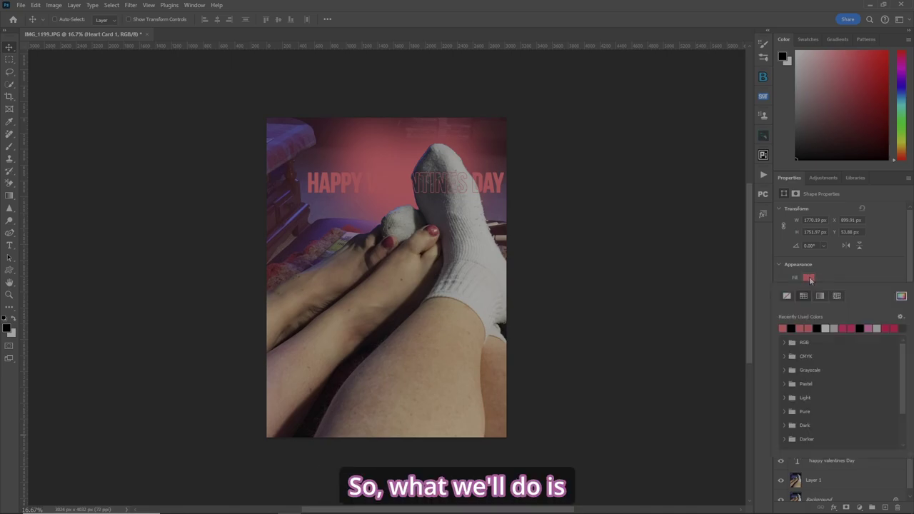
click(901, 296)
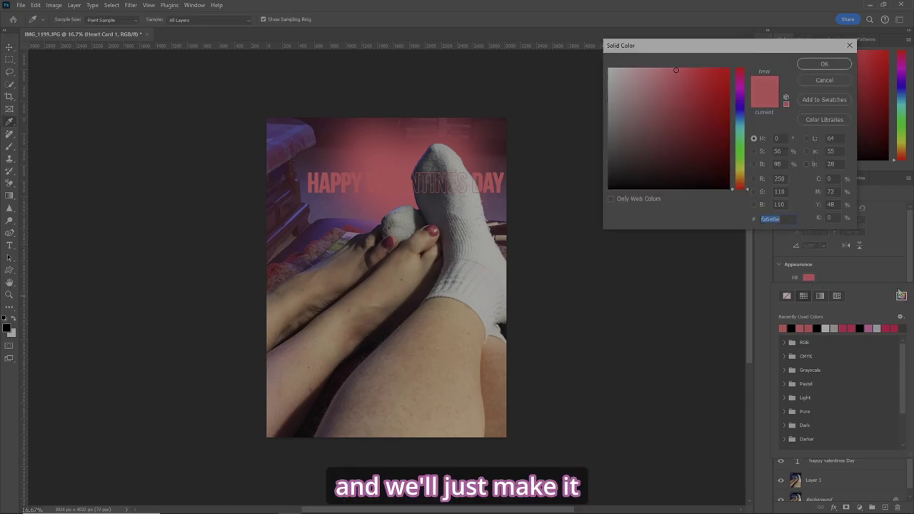
drag(676, 70, 644, 71)
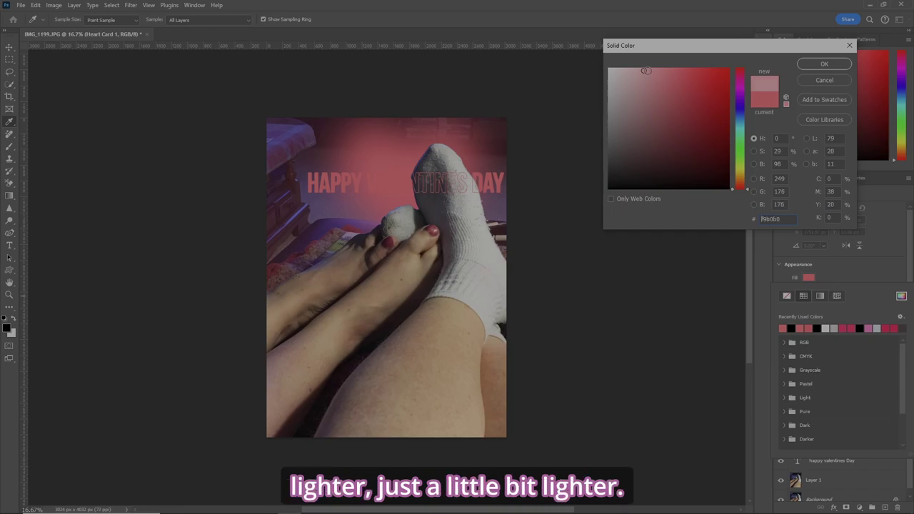
click(828, 65)
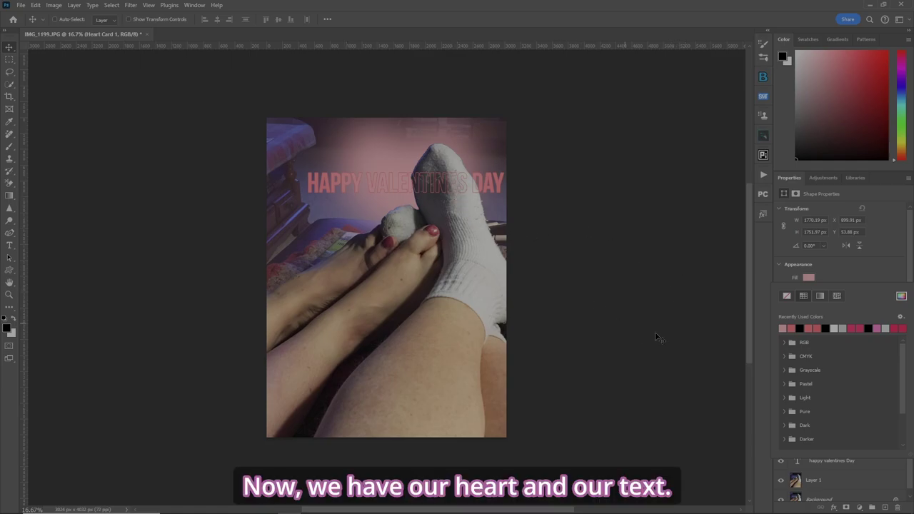
click(862, 264)
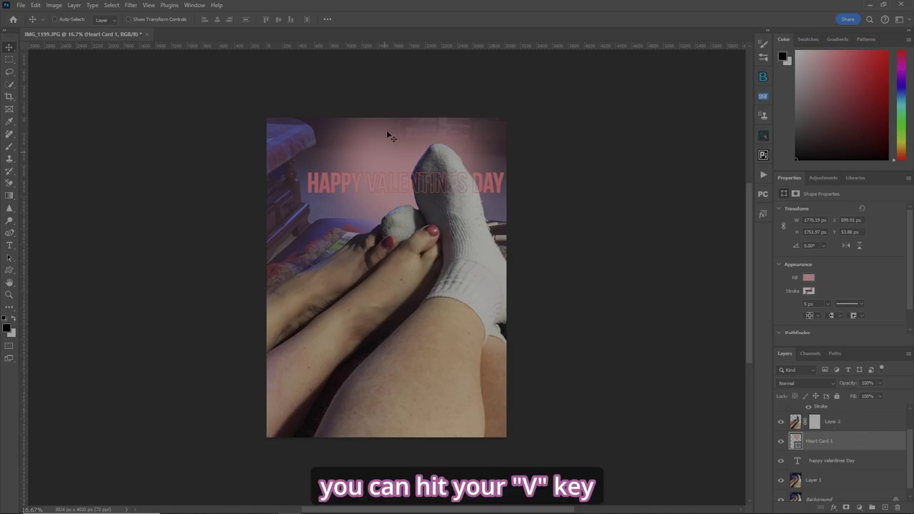
- Shift the heart glow slightly and move Heart Card 1 below the happy valentines Day text layer
drag(387, 148, 390, 149)
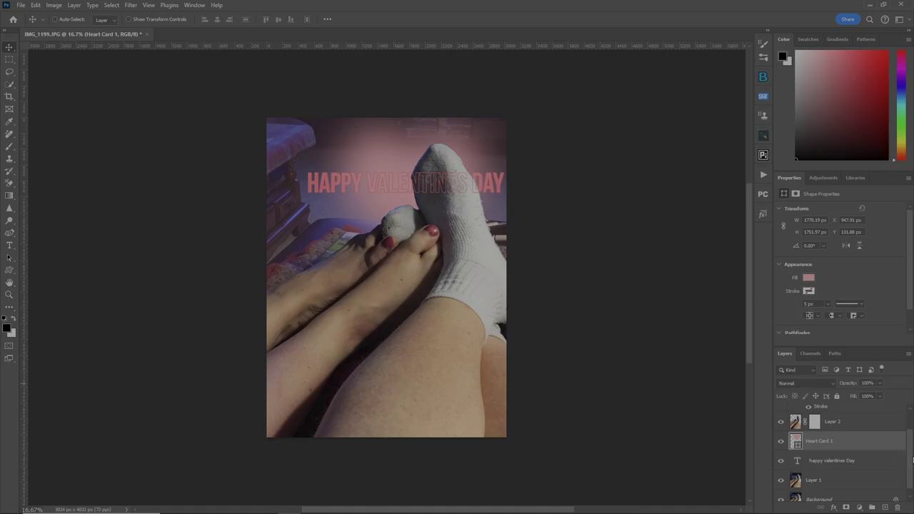
click(796, 195)
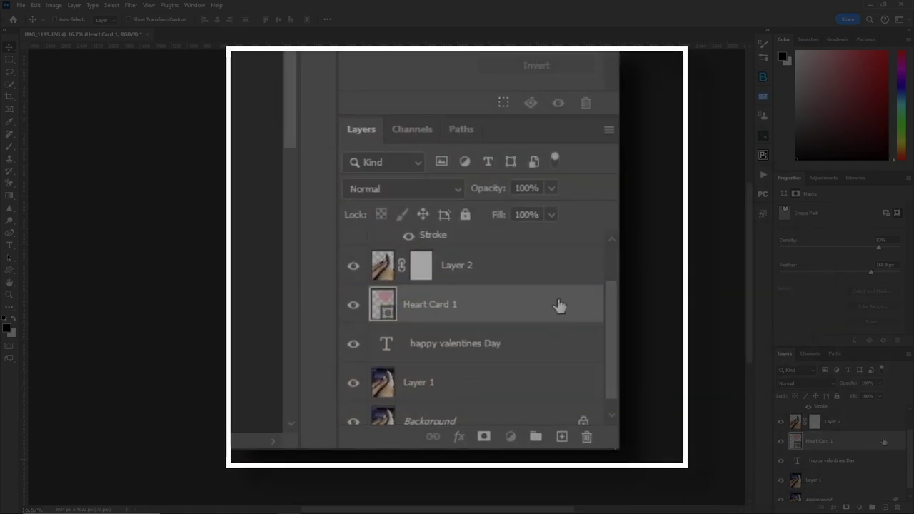
drag(563, 307, 561, 364)
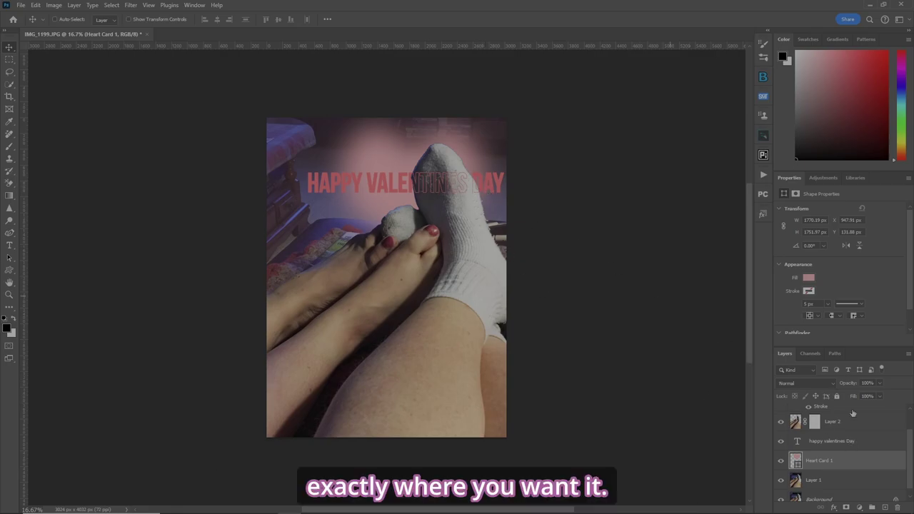
- Nudge the HAPPY VALENTINES DAY text slightly down and the heart glow slightly up-left
click(870, 441)
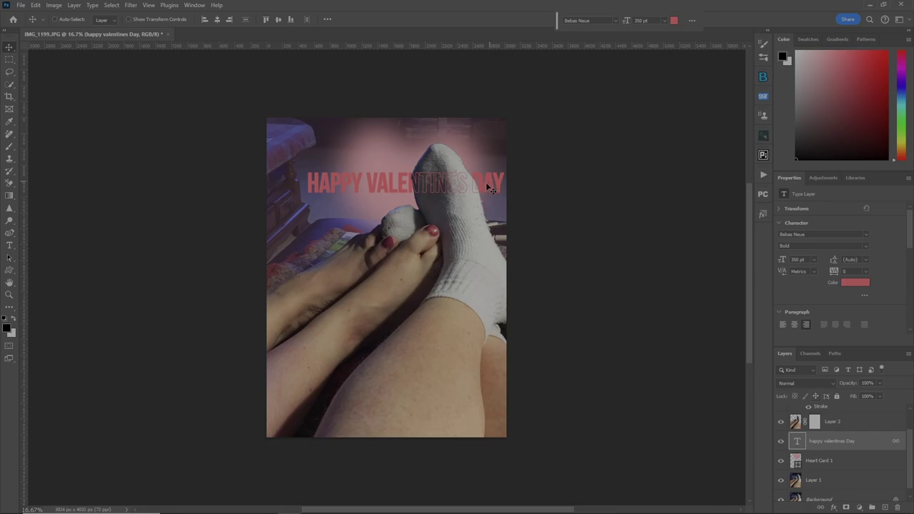
drag(486, 182, 486, 189)
click(839, 463)
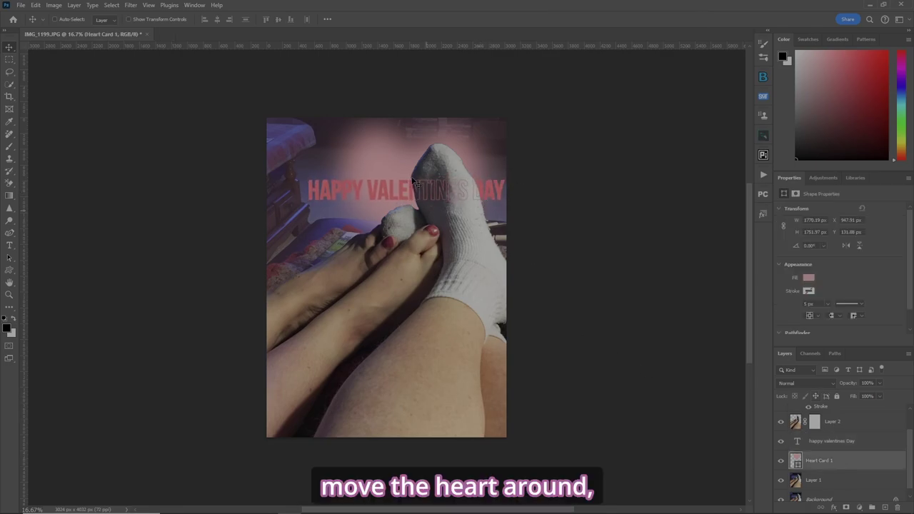
drag(398, 167, 387, 158)
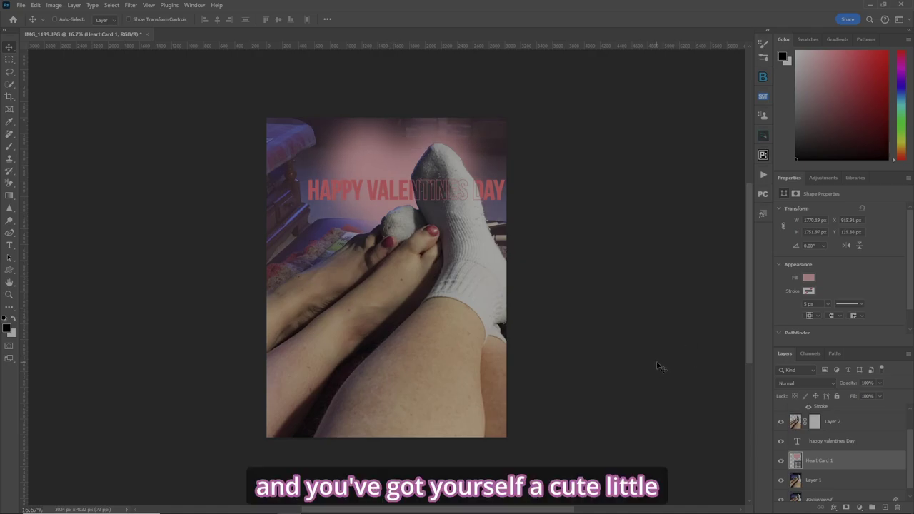